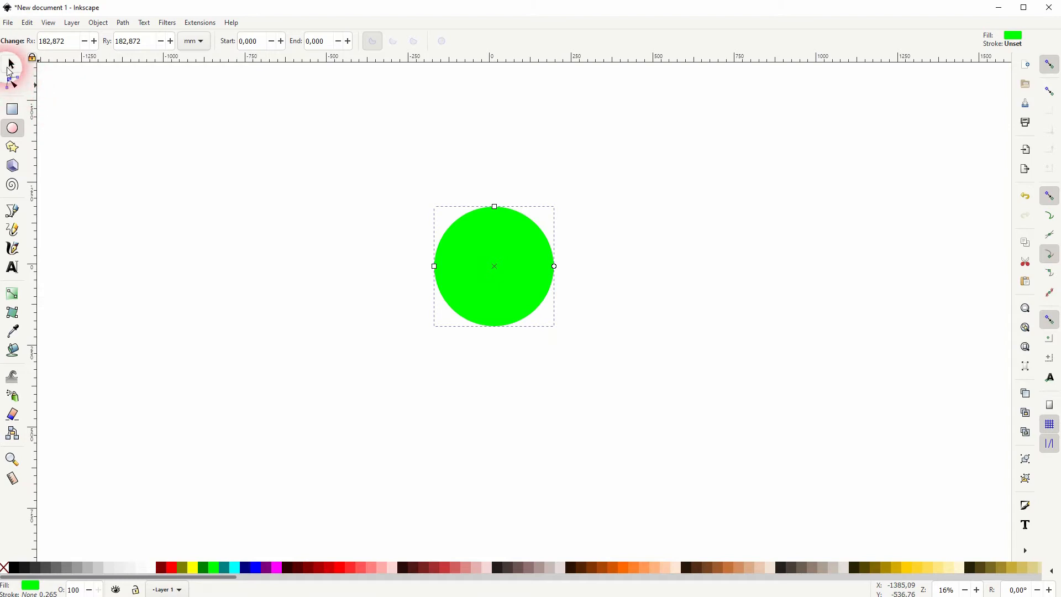
Move the green circle down and to the left, and draw a cyan square about 212 mm wide above and left of it.
left_click_drag(494, 260, 408, 315)
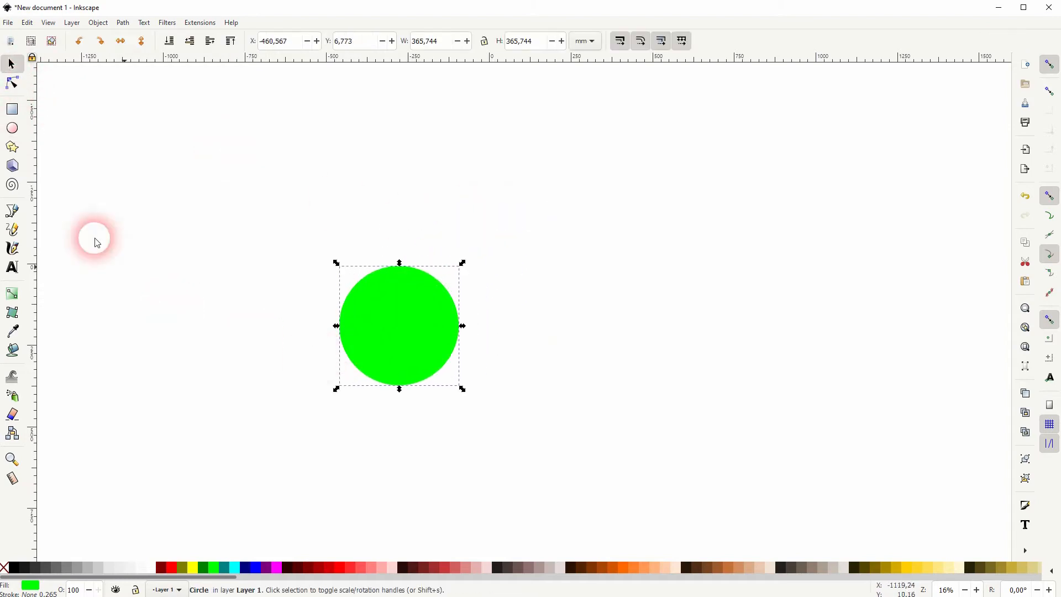
left_click(12, 109)
left_click_drag(154, 155, 222, 221)
left_click(165, 567)
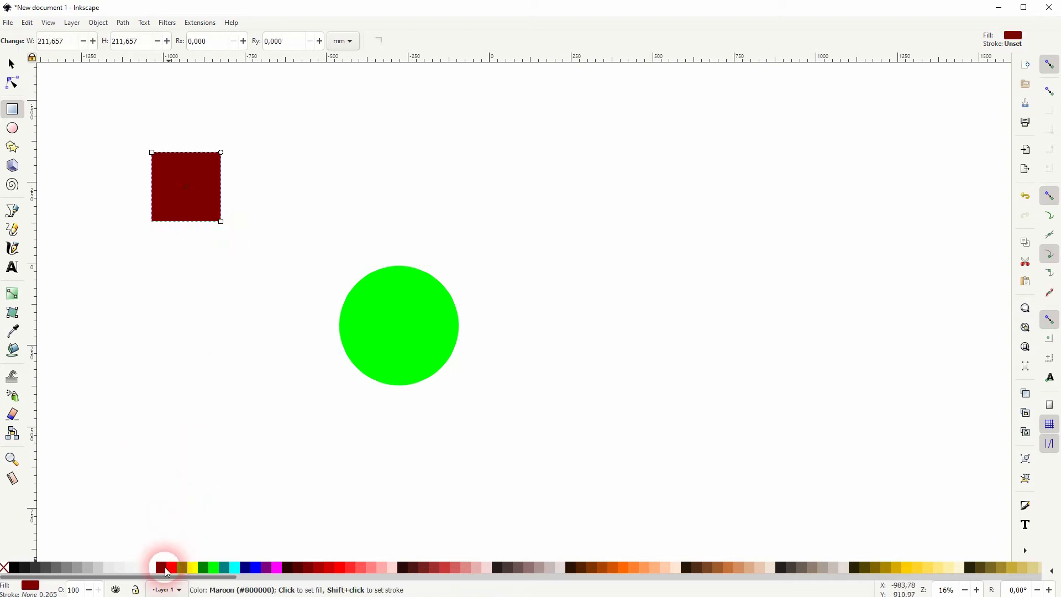
left_click(11, 65)
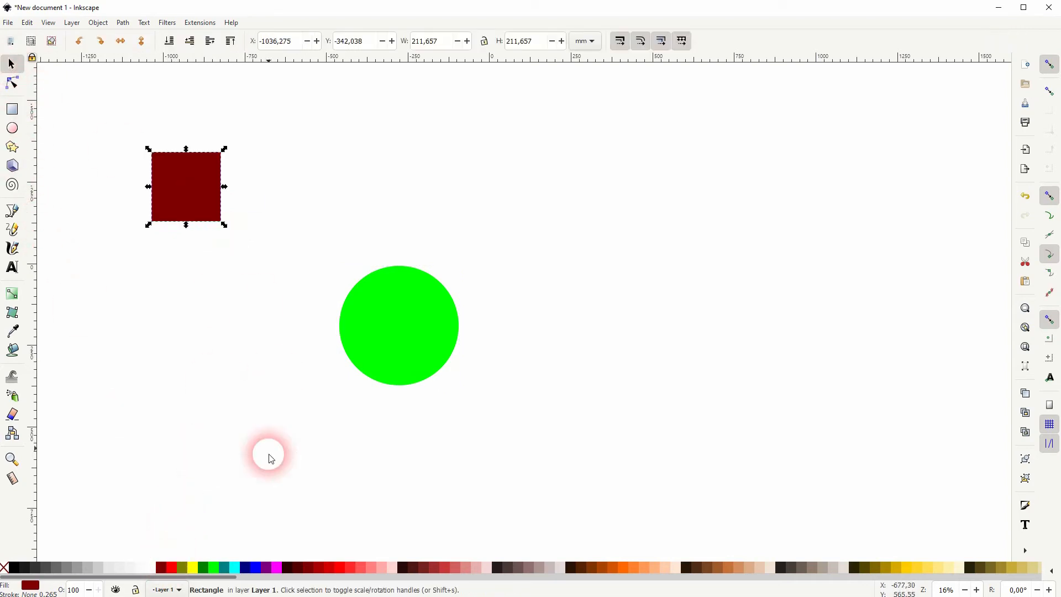
left_click(234, 567)
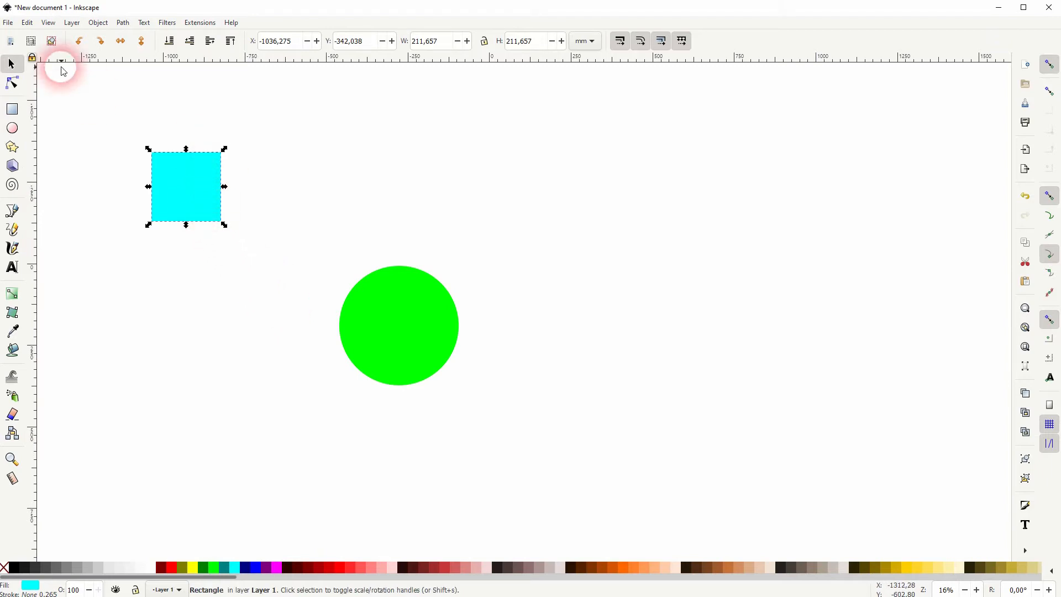
Rotate the cyan square freehand about its middle, its bottom edge and a point outside it by relocating its rotation center.
left_click(156, 186)
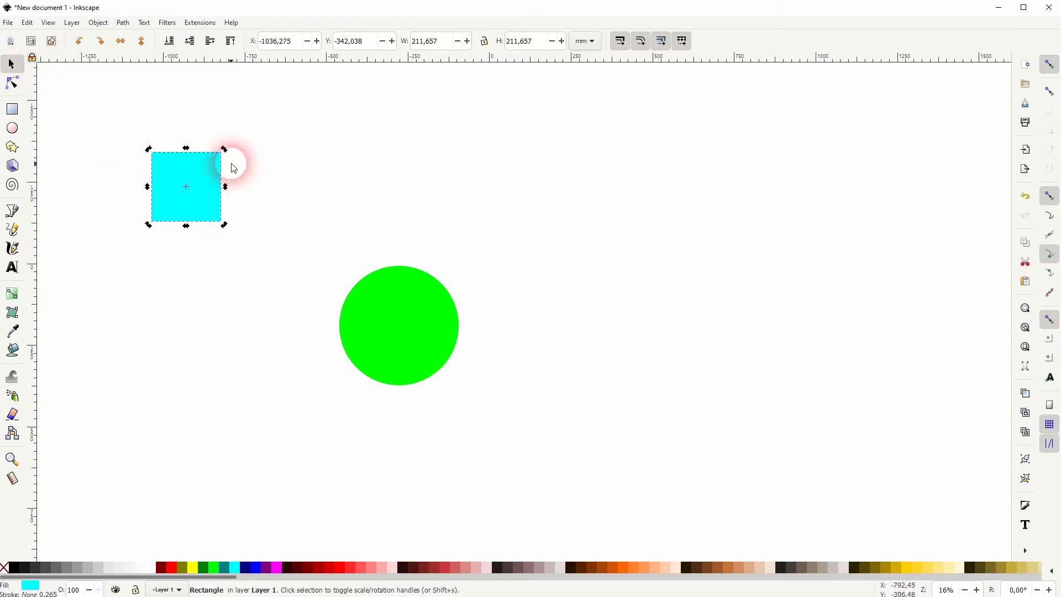
left_click_drag(222, 149, 247, 138)
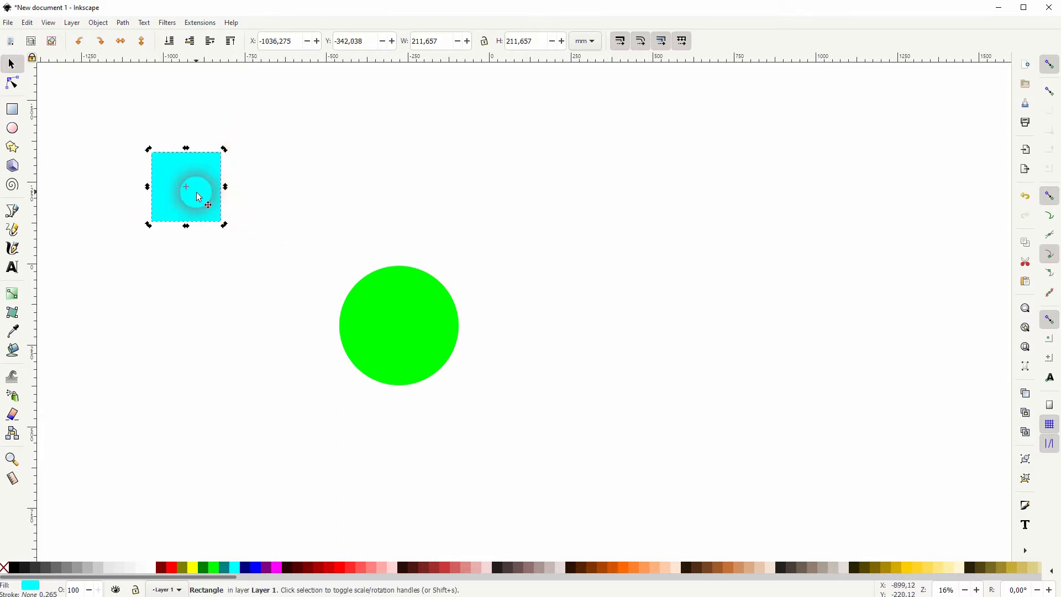
left_click_drag(186, 187, 186, 222)
left_click_drag(226, 149, 213, 180)
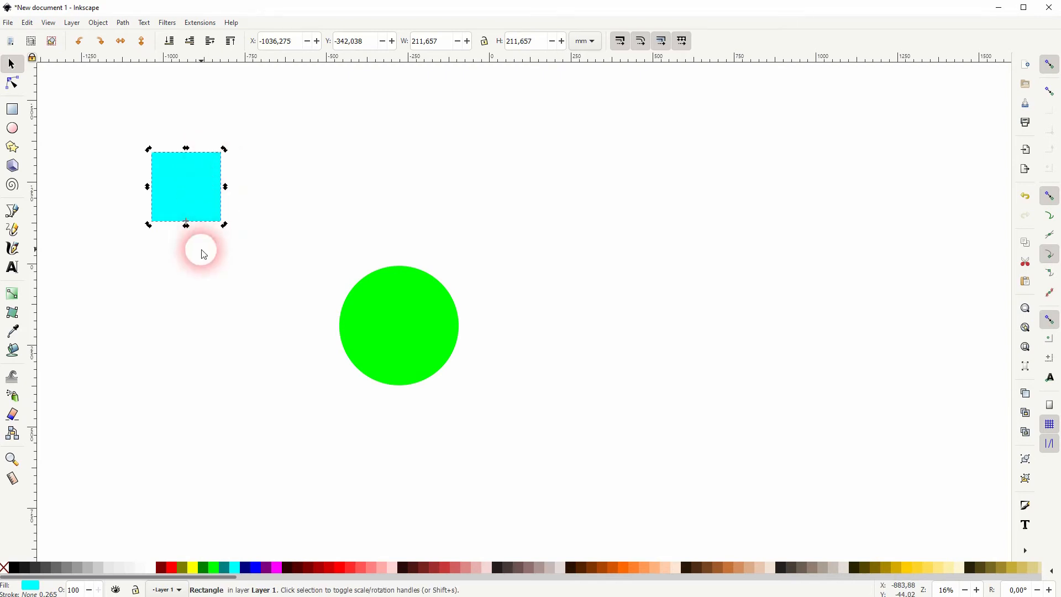
left_click_drag(186, 221, 223, 263)
mouse_move(222, 148)
left_mouse_down()
mouse_move(343, 161)
mouse_move(208, 156)
mouse_move(221, 158)
left_mouse_up()
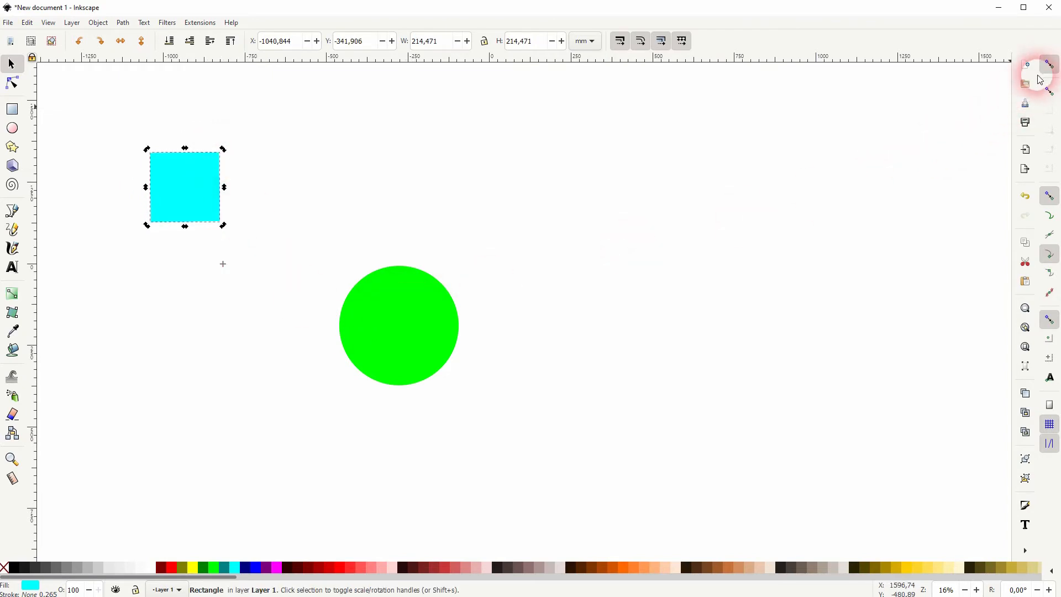
Enable snapping to object rotation centers and snap the square's rotation center onto the circle's center.
left_click(1050, 359)
left_click_drag(223, 264, 402, 318)
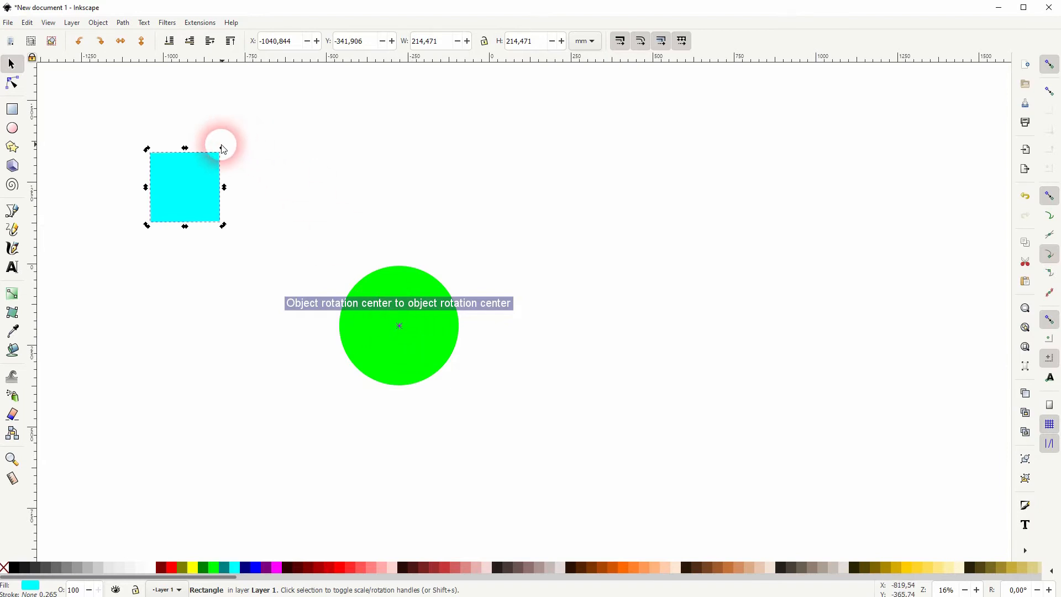
Rotate the square freehand around the circle, leaving copies at irregular positions above and to the right.
left_click_drag(224, 148, 279, 197)
left_click_drag(229, 140, 418, 166)
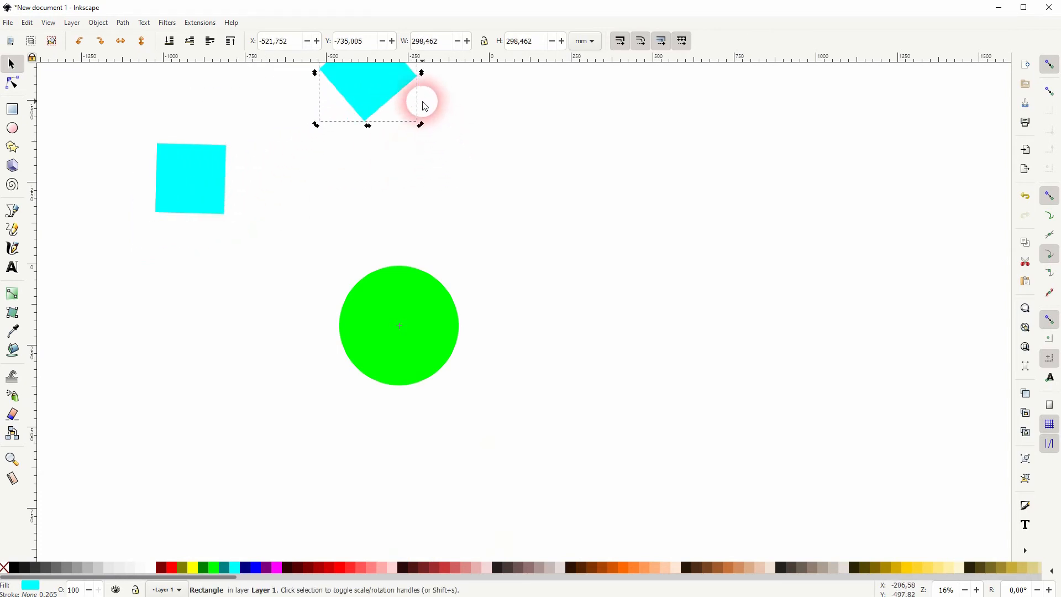
left_click_drag(427, 124, 561, 234)
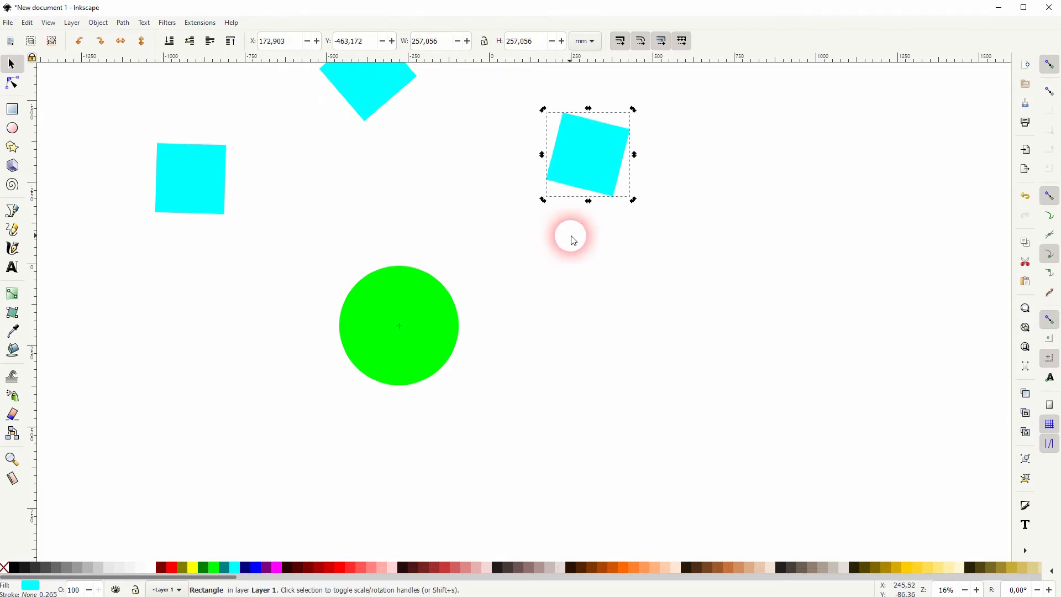
left_click_drag(540, 196, 498, 357)
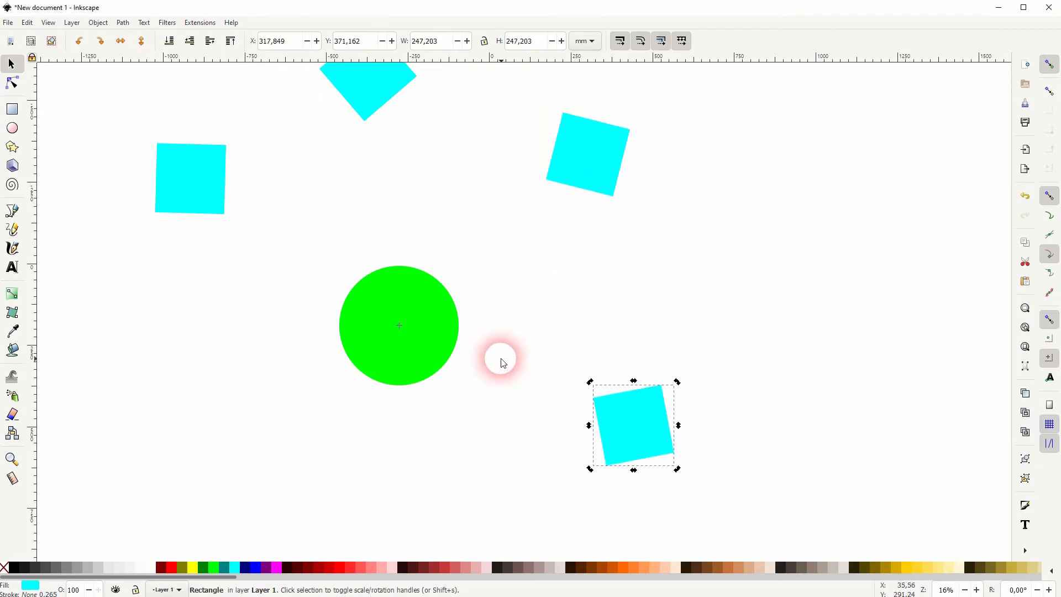
Delete the three cyan squares above and to the right of the circle, keeping only the one at upper left.
scroll(496, 357, "down", 1)
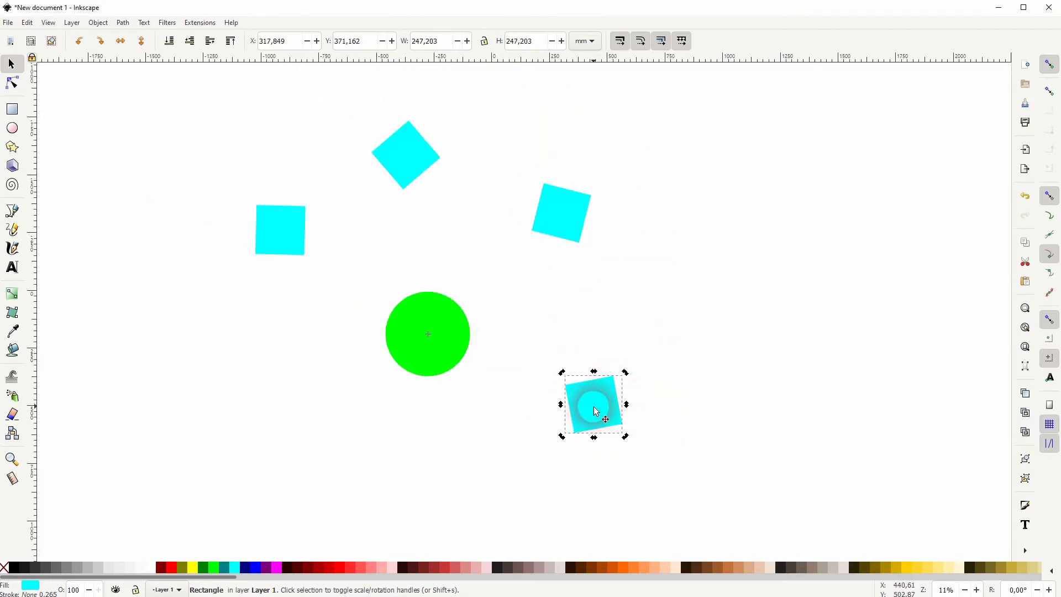
key("Delete")
left_click(404, 160)
key("Delete")
left_click(538, 188)
key("Delete")
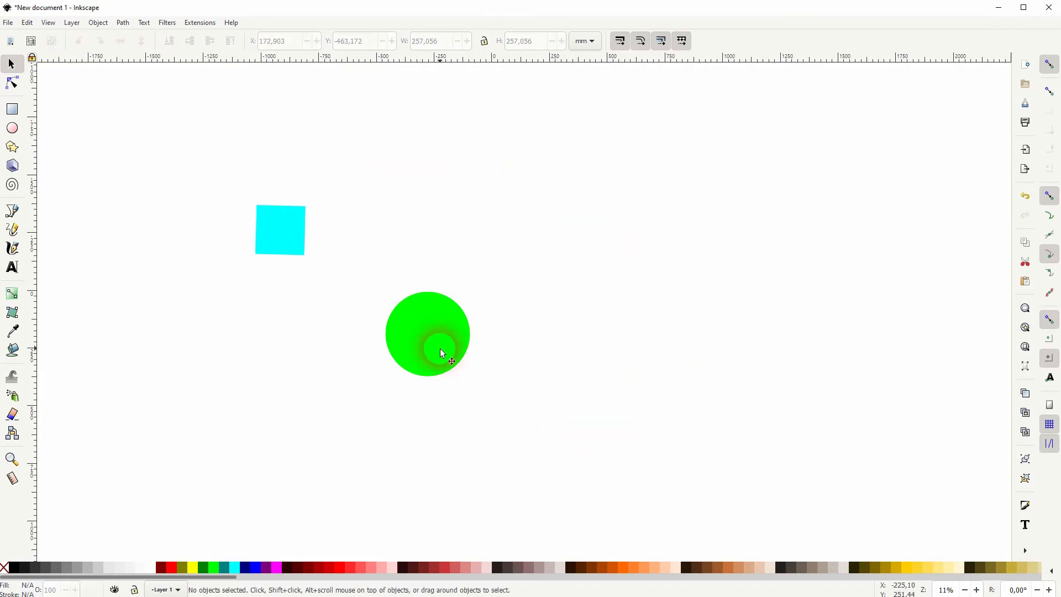
Replace the remaining tilted square with a new upright cyan square about 283 mm wide.
left_click(286, 245)
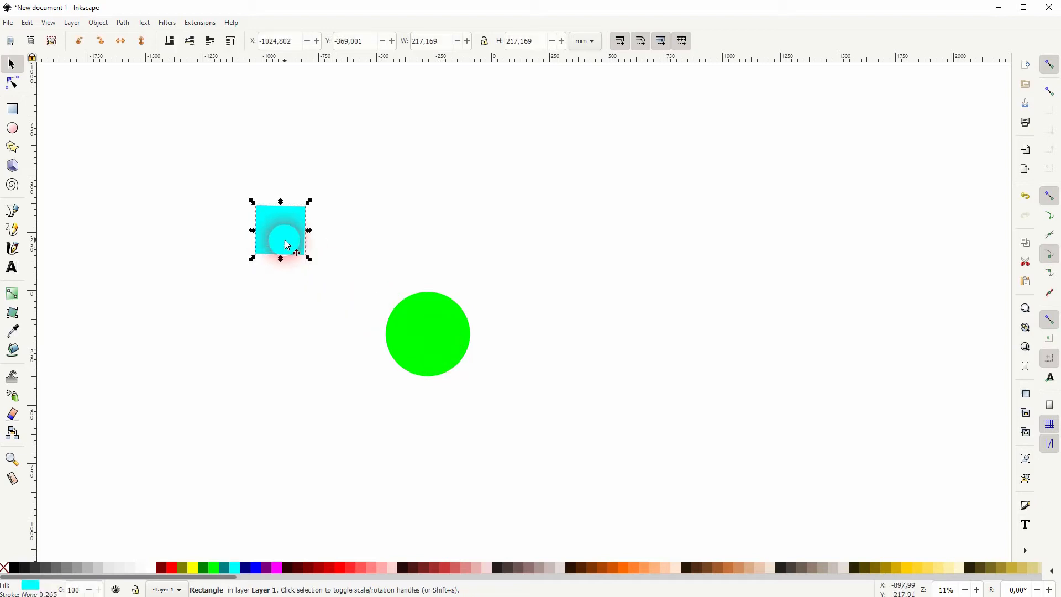
key("Delete")
left_click(12, 109)
left_click_drag(226, 168, 310, 237)
left_click(11, 64)
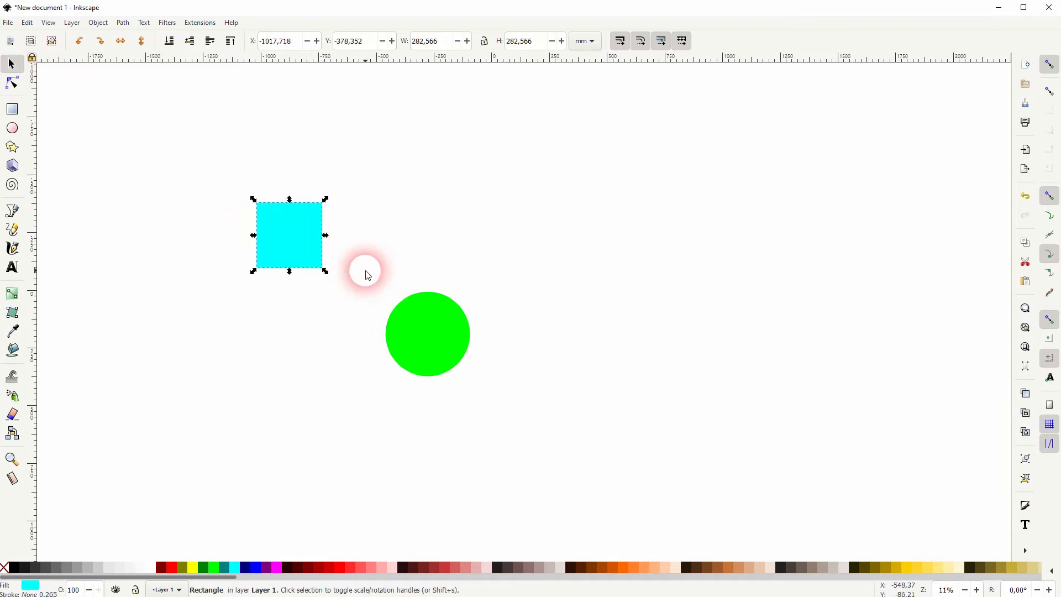
Align the square and the circle by their centers on the vertical axis, relative to the last selected object.
left_click_drag(149, 424, 569, 144)
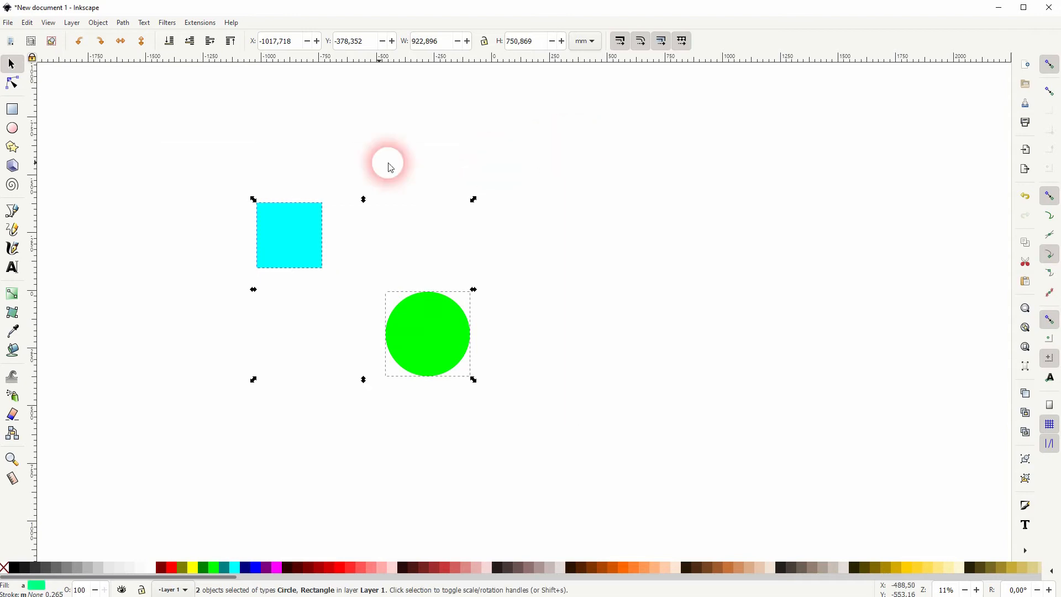
left_click(98, 23)
left_click(151, 271)
key("ctrl+shift+a")
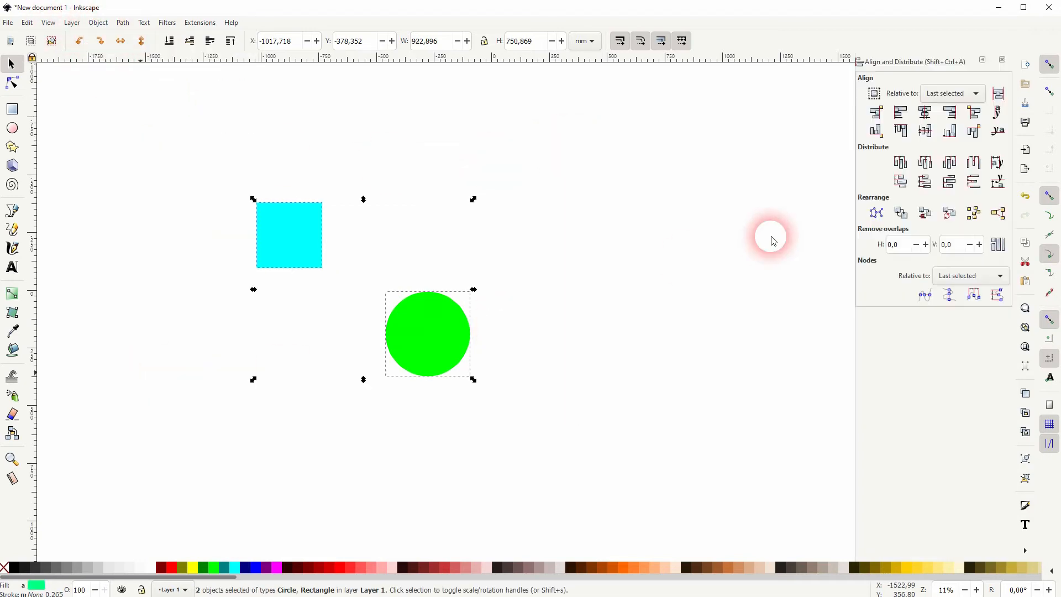
left_click(928, 115)
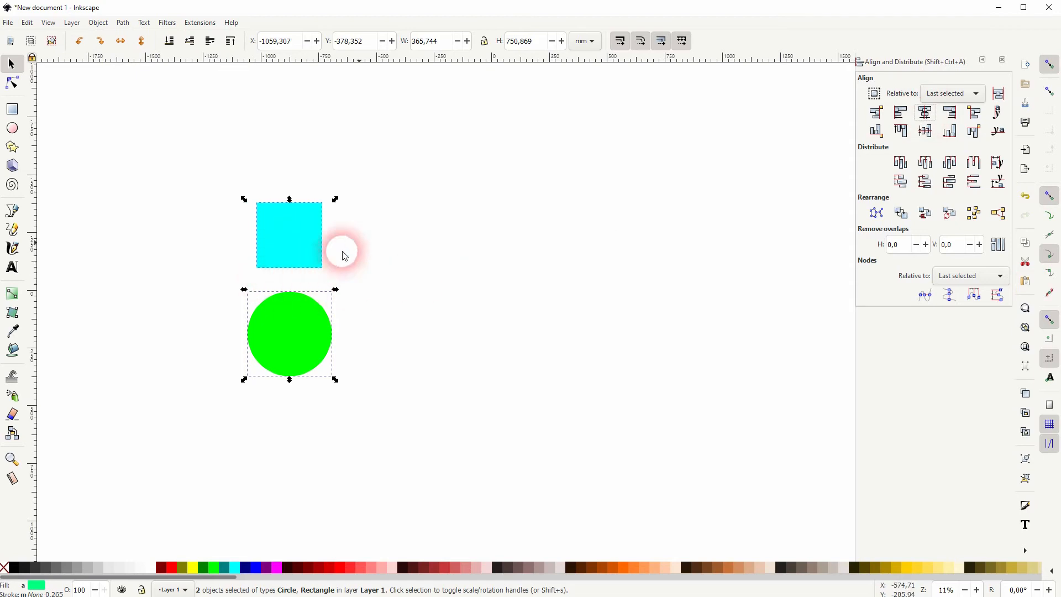
left_click(1002, 59)
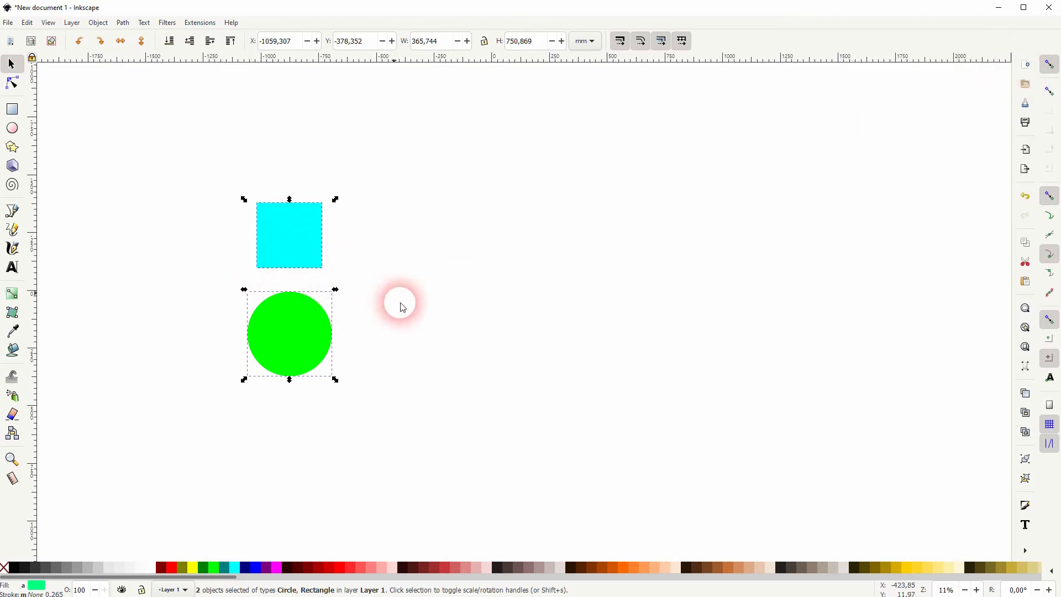
Place the square's rotation center on the circle's center and set the Transform rotation angle to 90°.
left_click(360, 237)
left_click(302, 237)
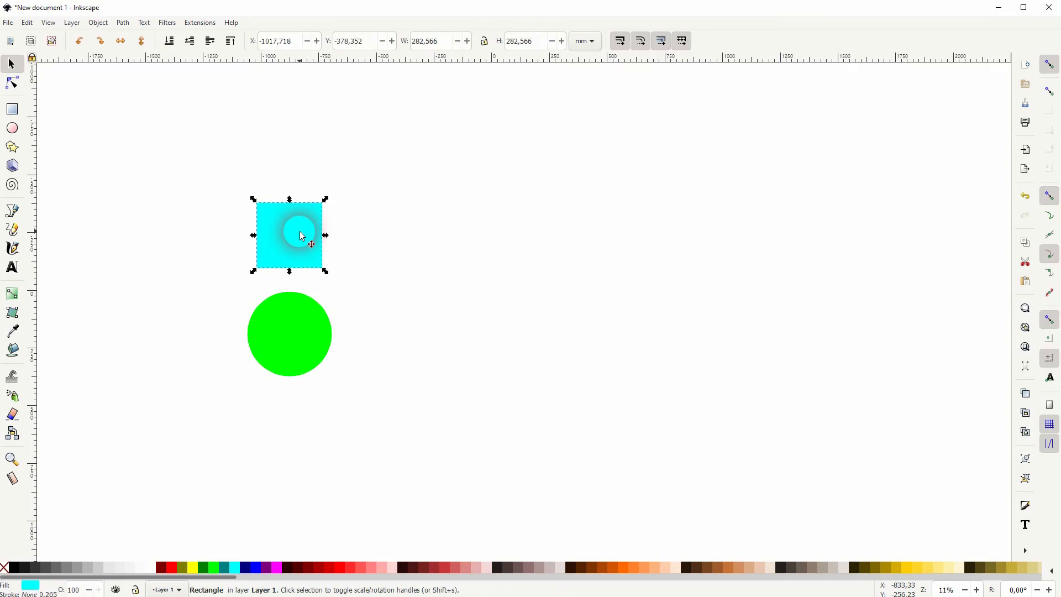
left_click(100, 22)
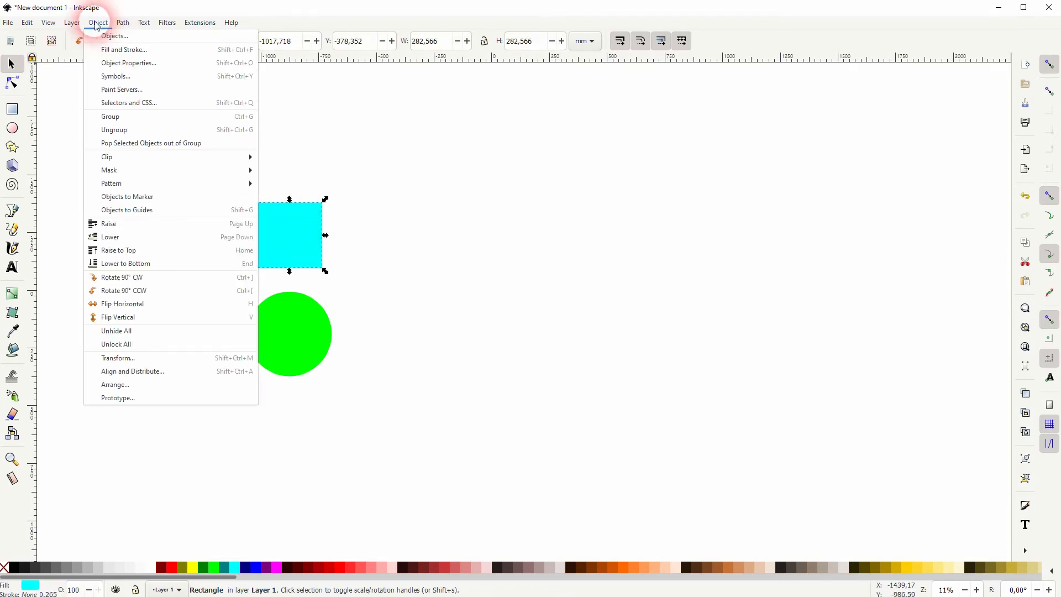
left_click(146, 358)
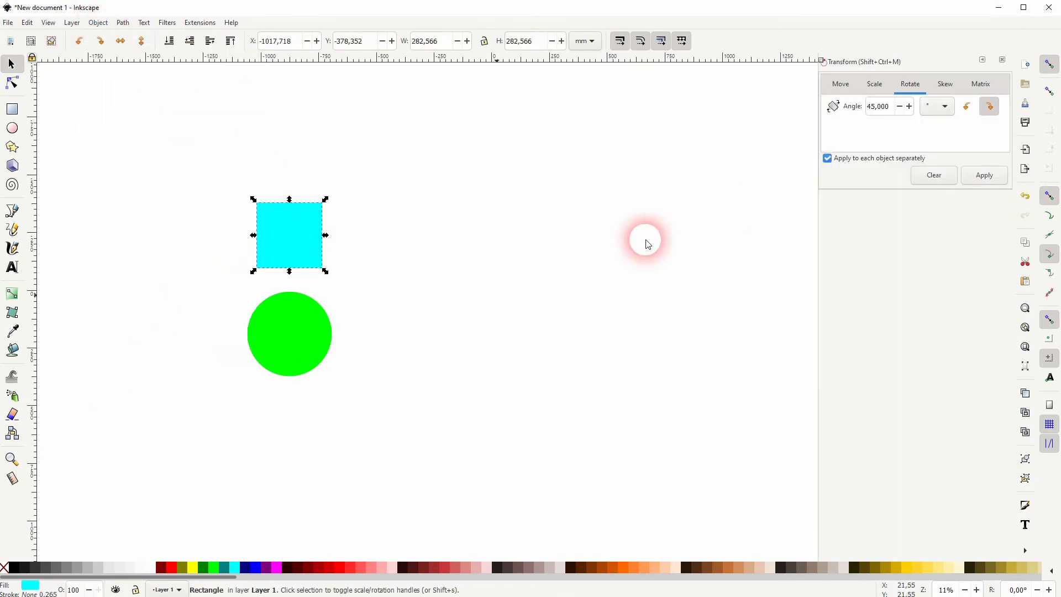
left_click(842, 86)
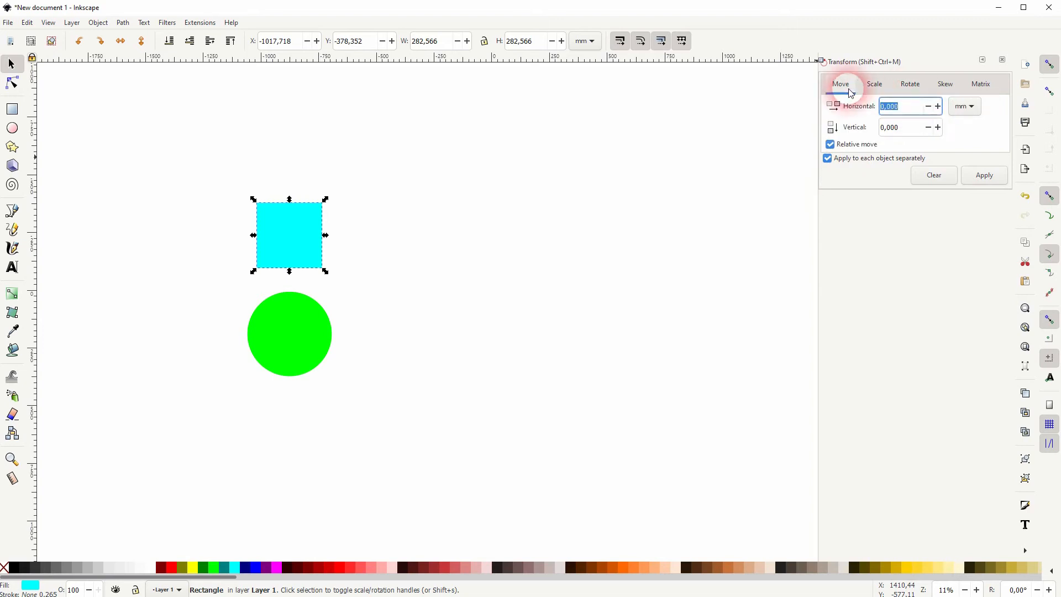
left_click(913, 84)
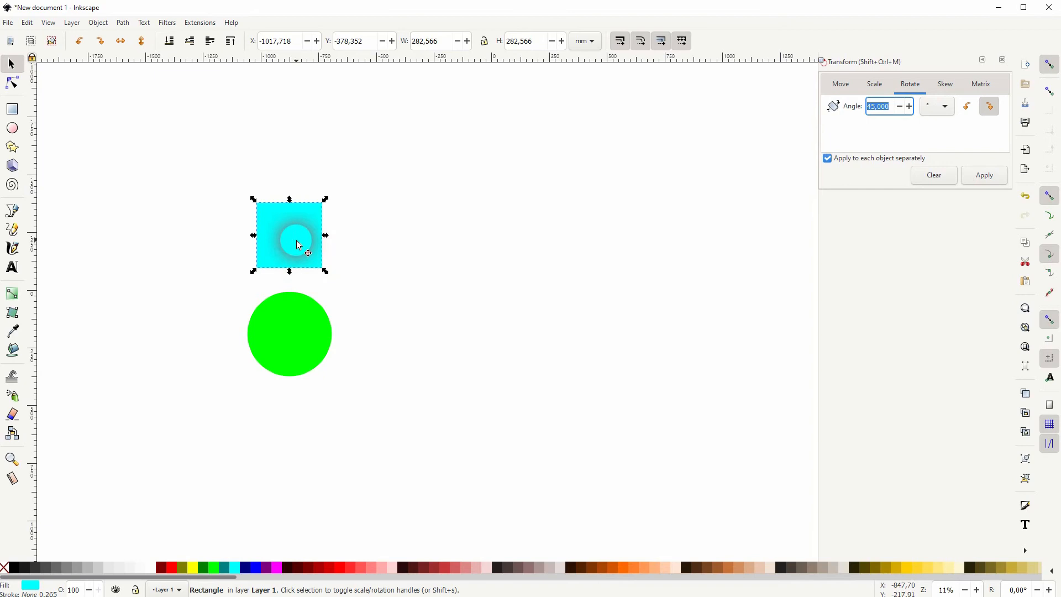
left_click_drag(288, 234, 291, 330)
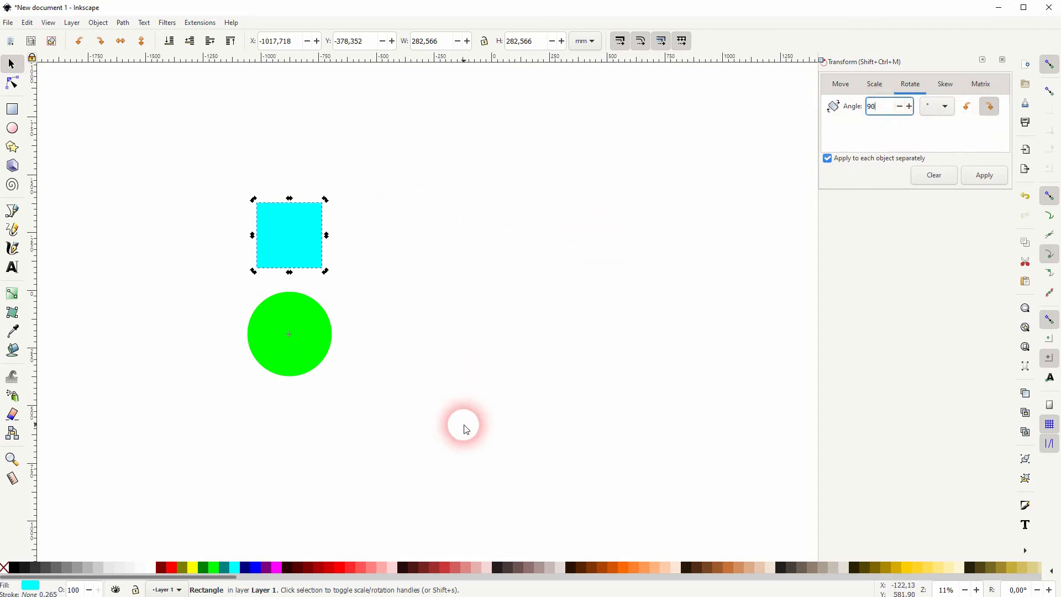
Rotate the square around the circle in 90° increments, leaving duplicates on all four sides of the circle.
left_click(978, 179)
left_click(978, 180)
left_click(976, 178)
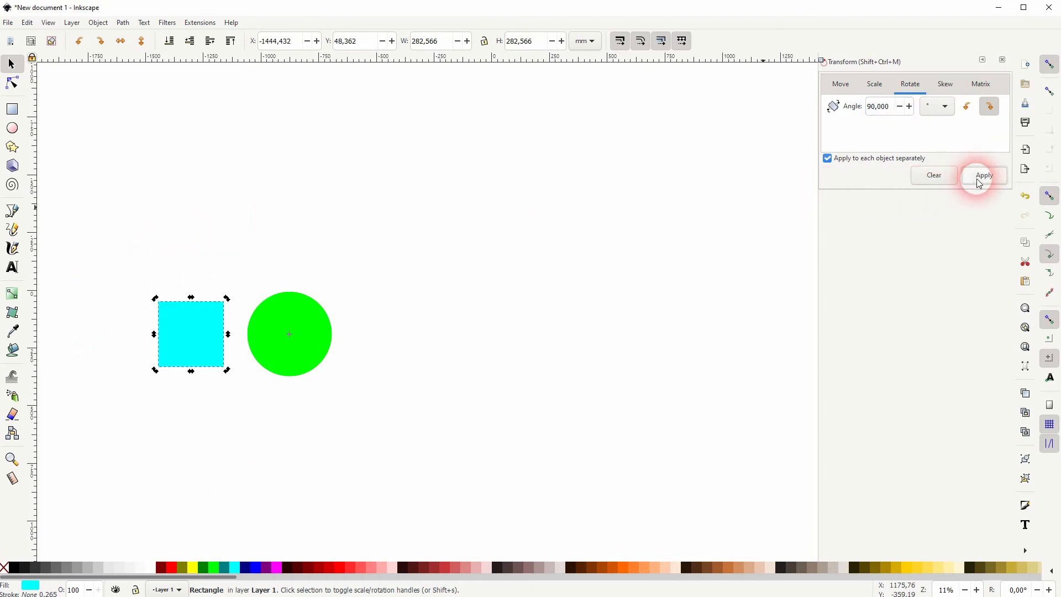
left_click(977, 178)
left_click(976, 178)
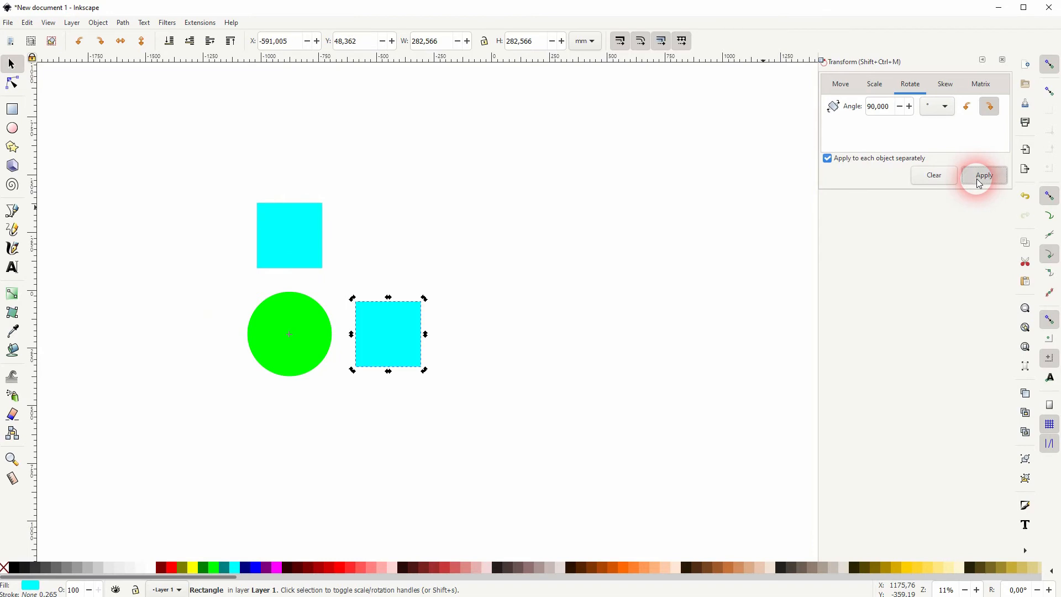
left_click(976, 178)
left_click(977, 178)
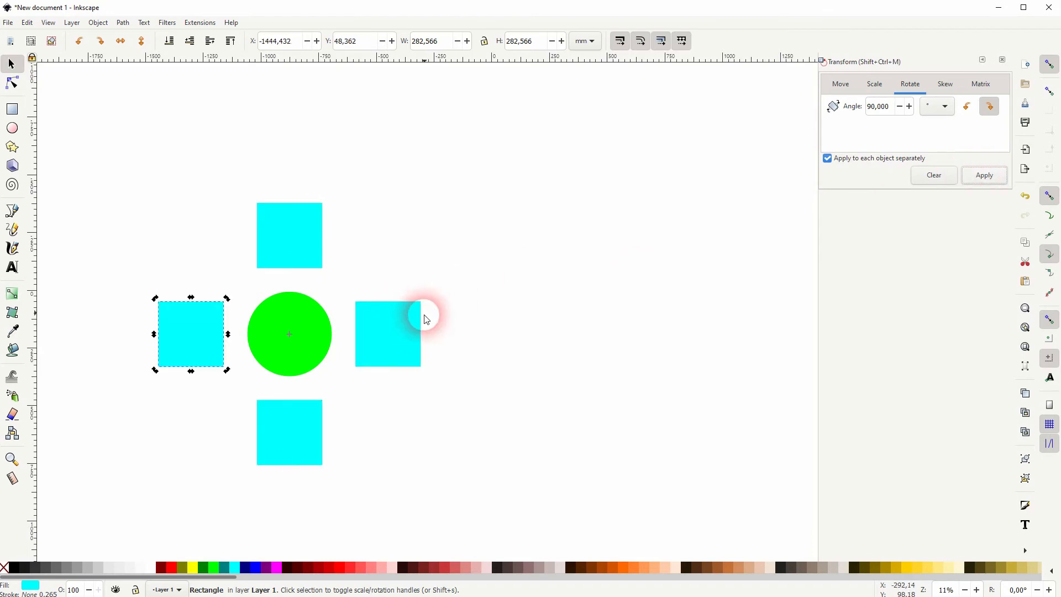
left_click(478, 320)
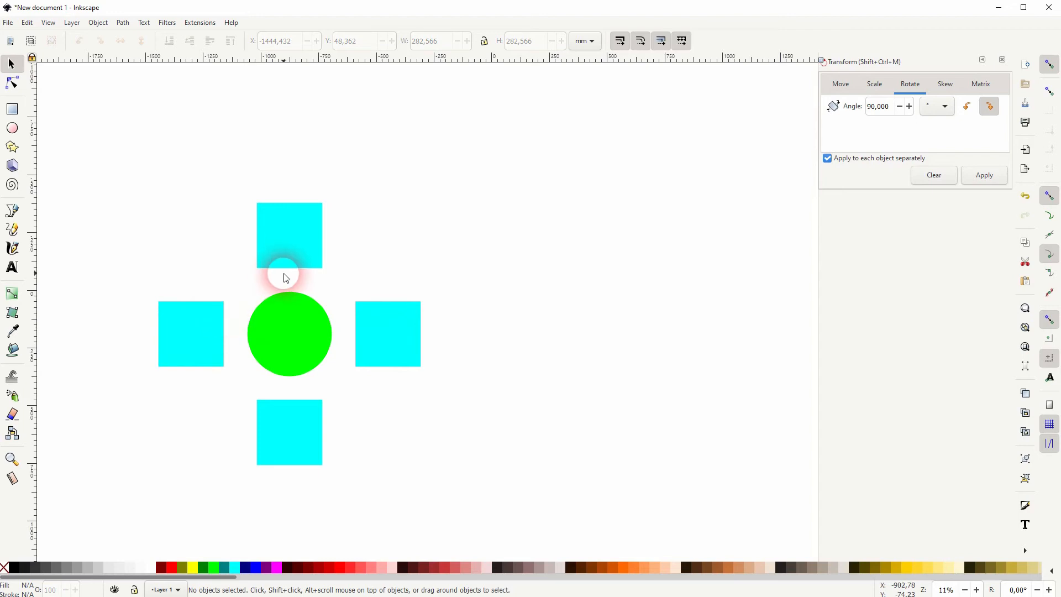
Delete the squares to the left of, below and to the right of the circle.
left_click(194, 338)
key("Delete")
left_click(293, 429)
key("Delete")
left_click(399, 326)
key("Delete")
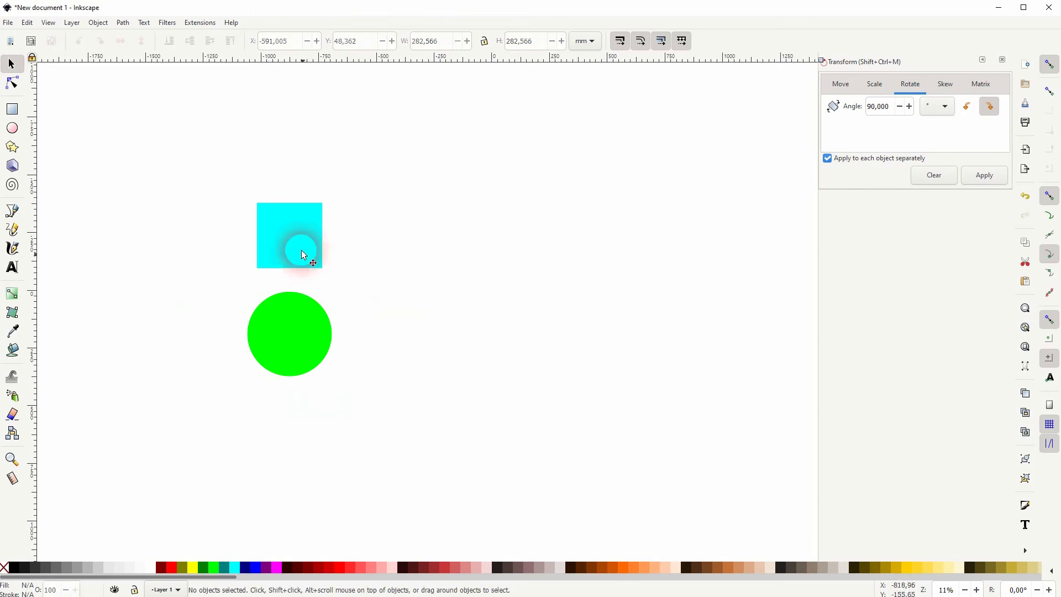
Shrink the remaining square to about 196 mm and snap its rotation center to the circle's center.
left_click(309, 263)
left_click_drag(325, 267, 292, 229)
left_click(293, 266)
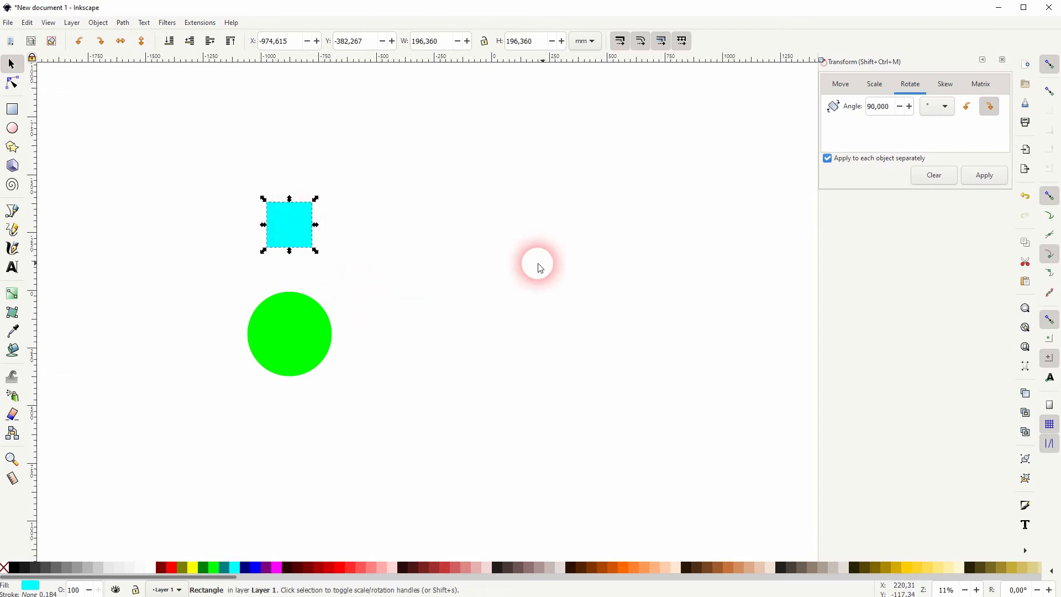
left_click(294, 233)
left_click_drag(298, 303, 298, 333)
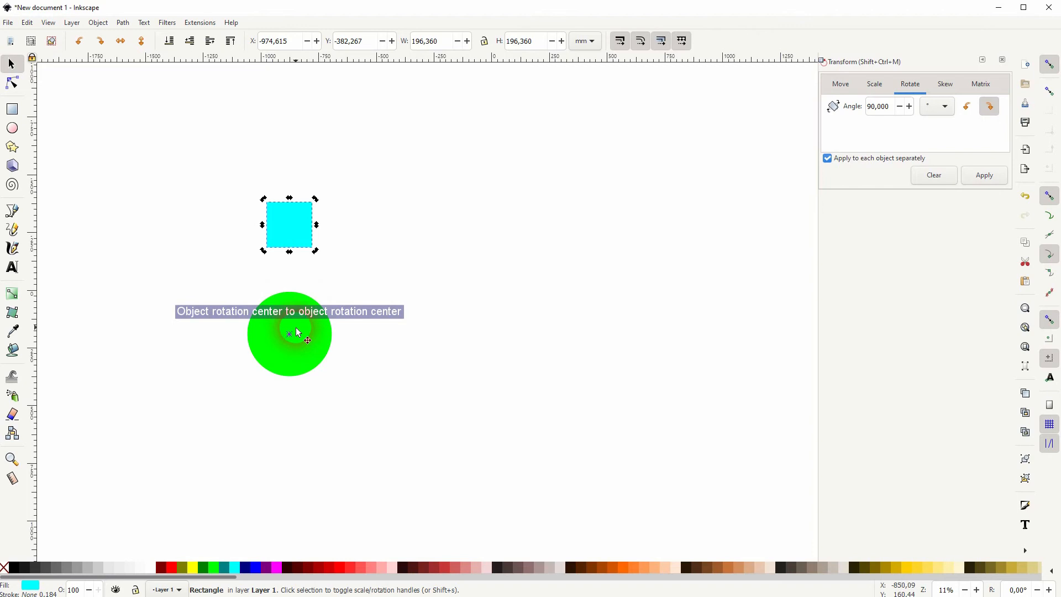
Rotate duplicates of the square around the circle in 45° increments until eight squares surround it.
left_click_drag(893, 107, 846, 118)
type("45")
left_click(987, 174)
left_click(987, 174)
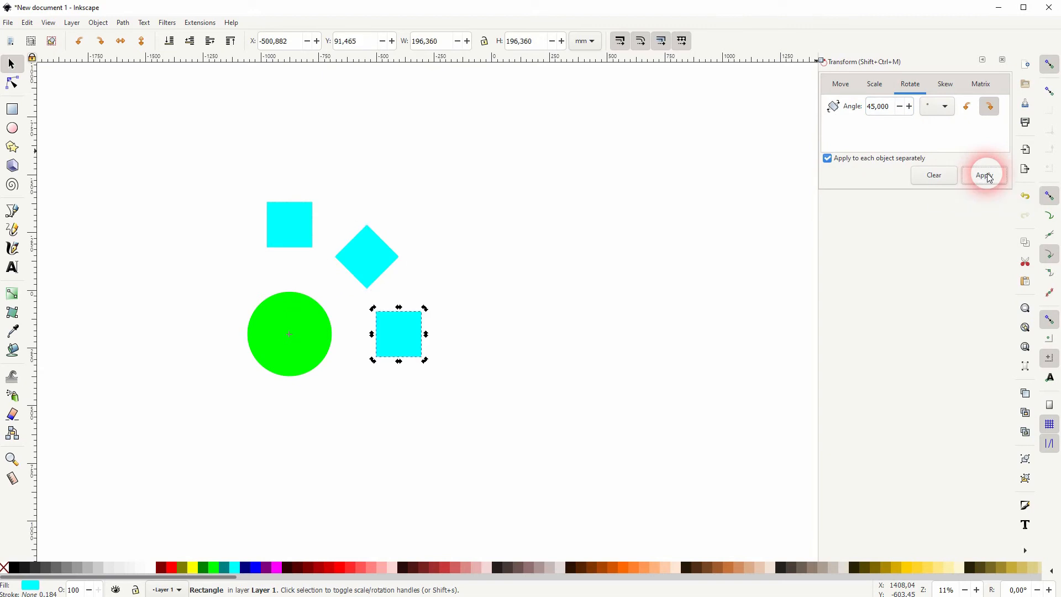
left_click(985, 174)
left_click(985, 175)
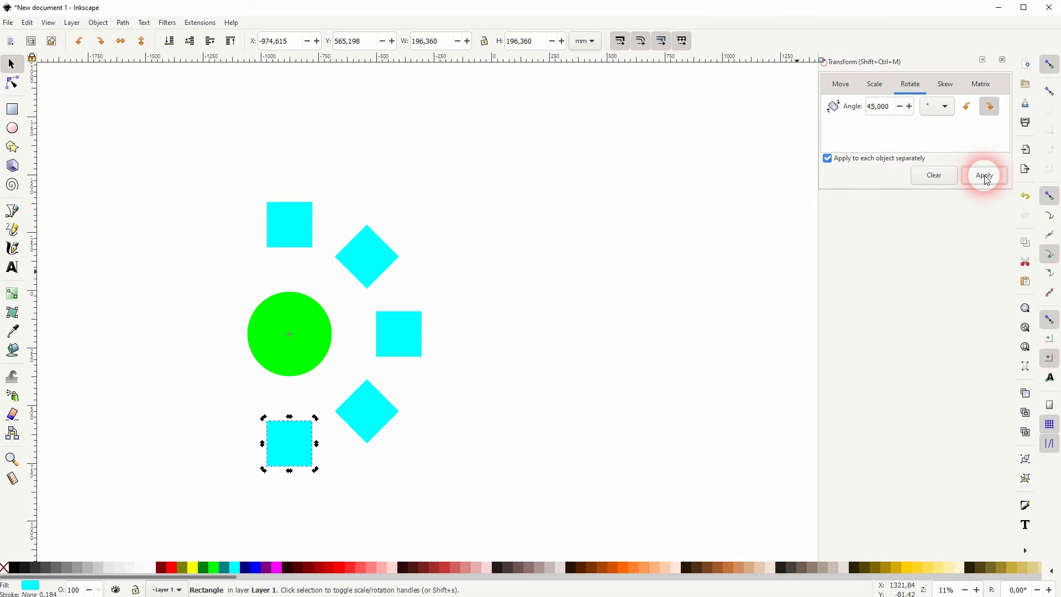
left_click(985, 175)
left_click(985, 175)
left_click(984, 176)
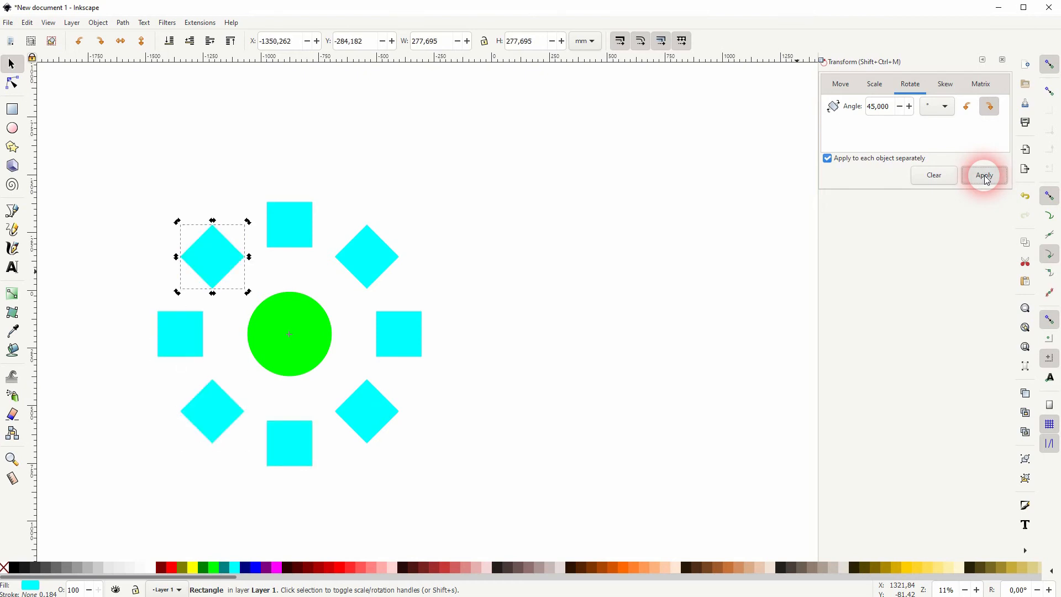
left_click(547, 347)
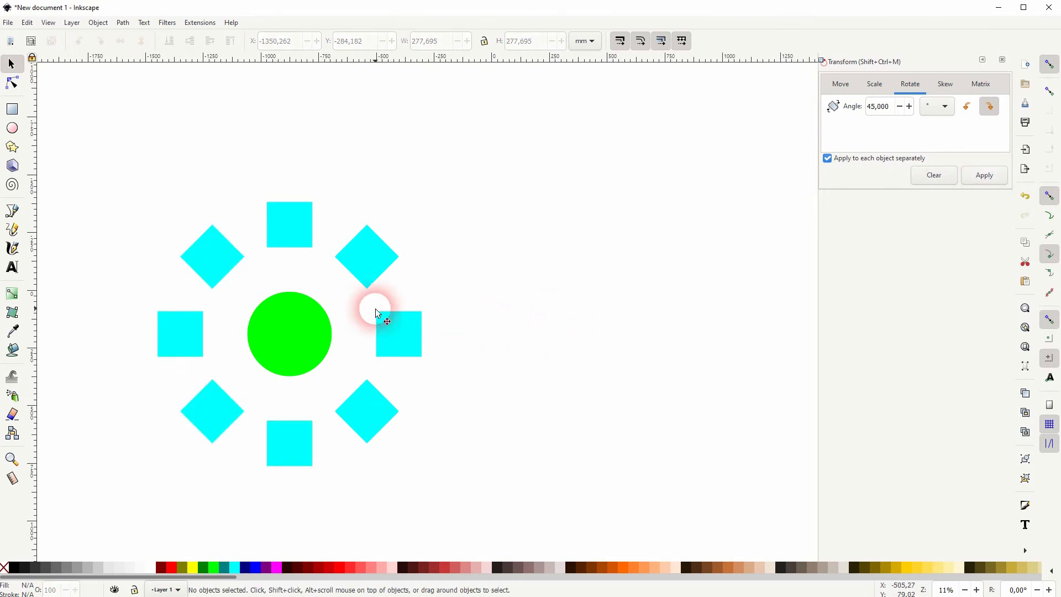
Enable snapping to object centers, snap the upper-left tilted square's rotation center to its own midpoint and rotate it by 45°.
left_click(225, 257)
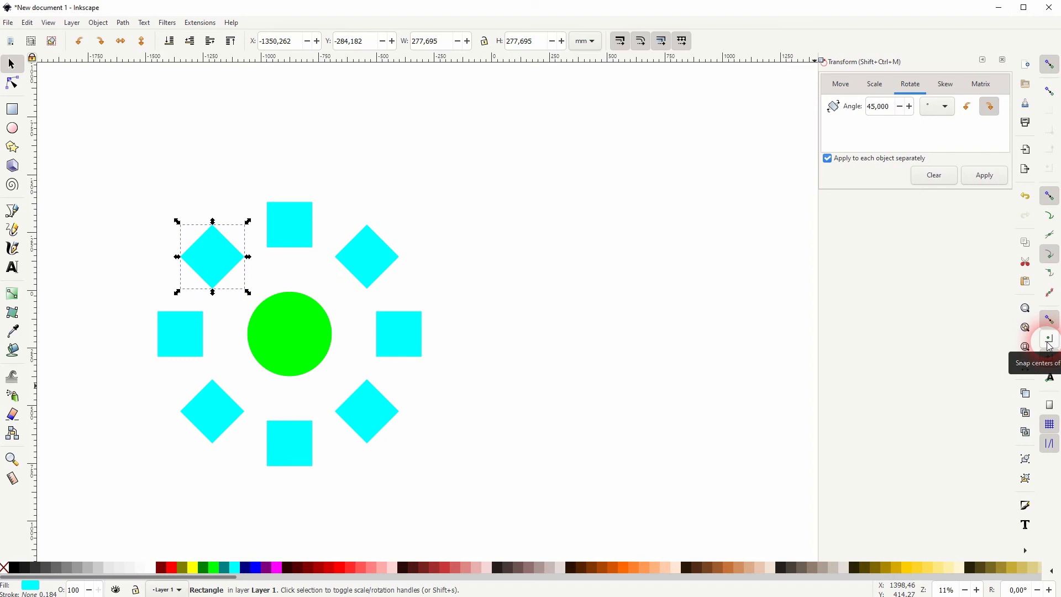
left_click(1049, 339)
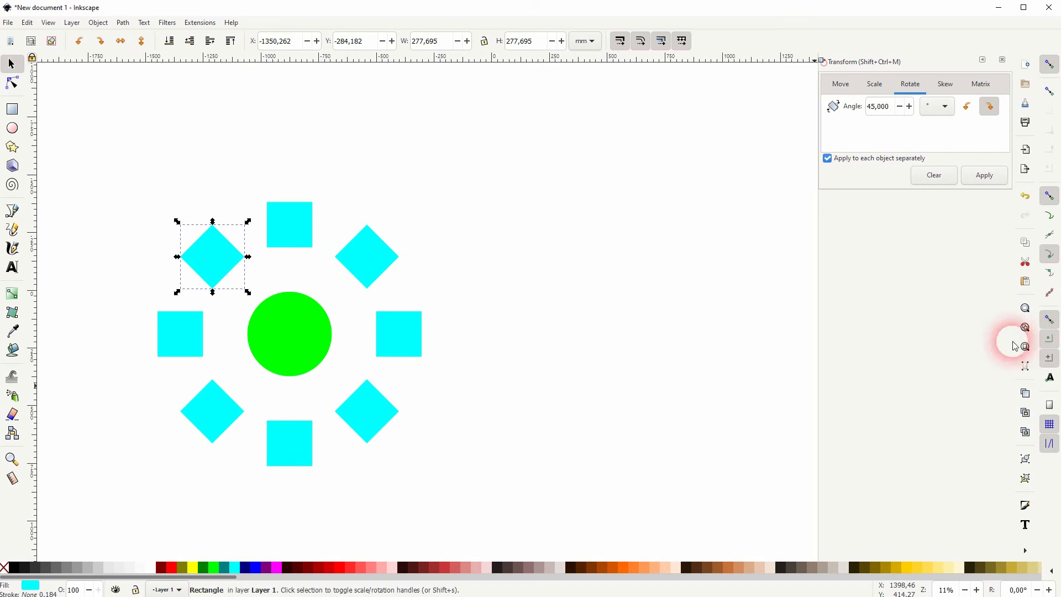
left_click_drag(291, 333, 212, 257)
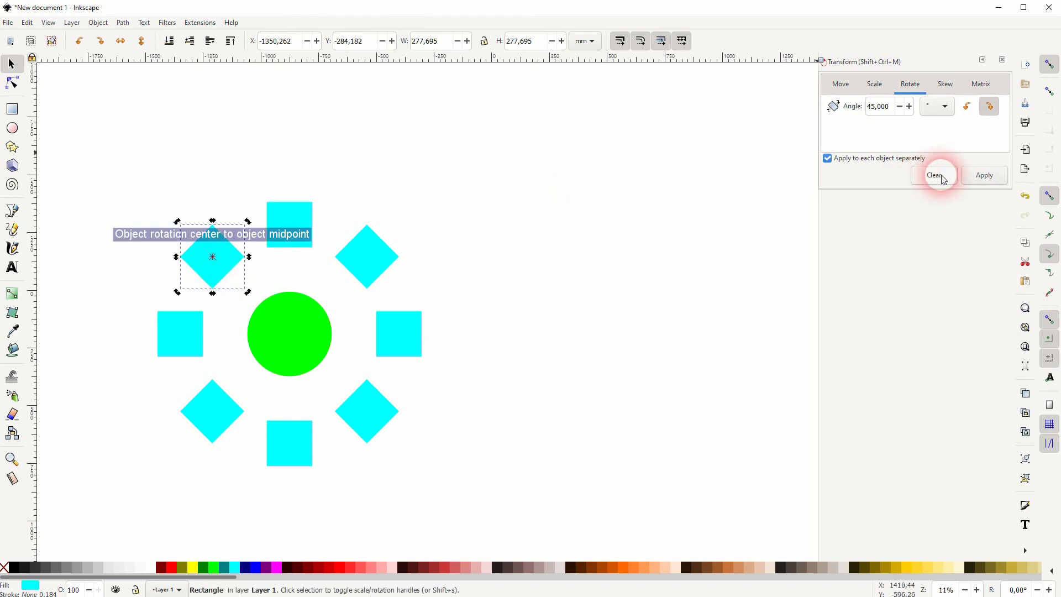
left_click(985, 175)
Snap the rotation center of the tilted square at the circle's upper right to its own midpoint and rotate it by 45°.
left_click(389, 247)
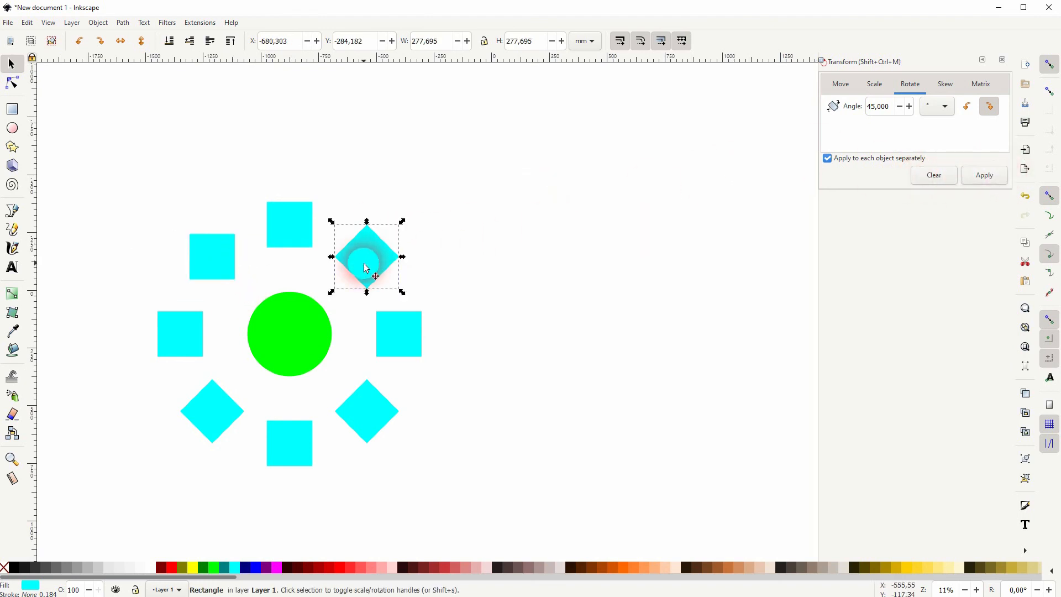
left_click_drag(293, 338, 367, 256)
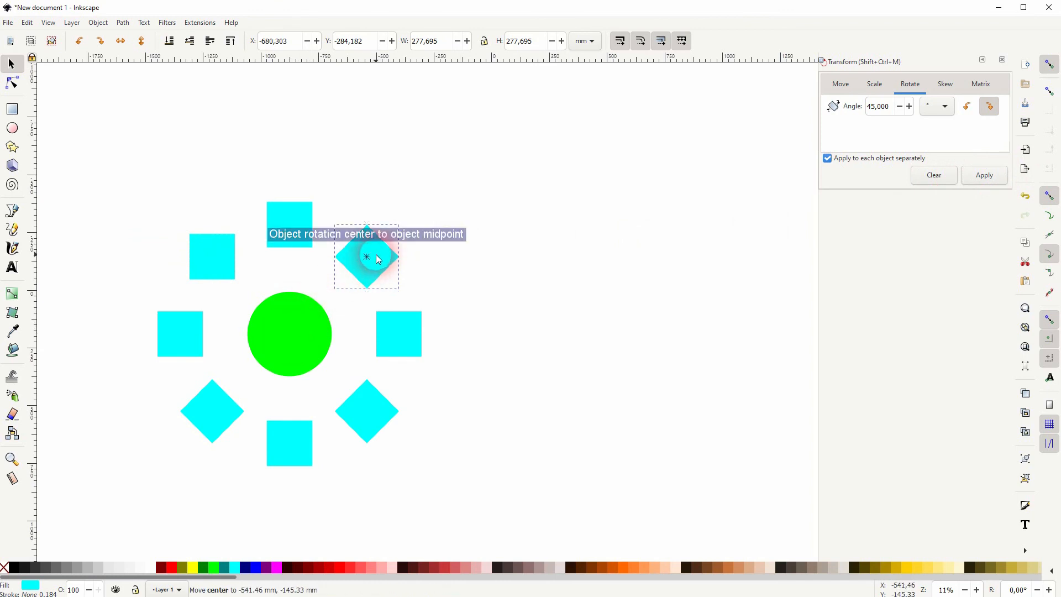
left_click(987, 175)
Move the lower-right tilted square's rotation center from the circle to the square's midpoint and rotate the square by 45°.
double_click(364, 403)
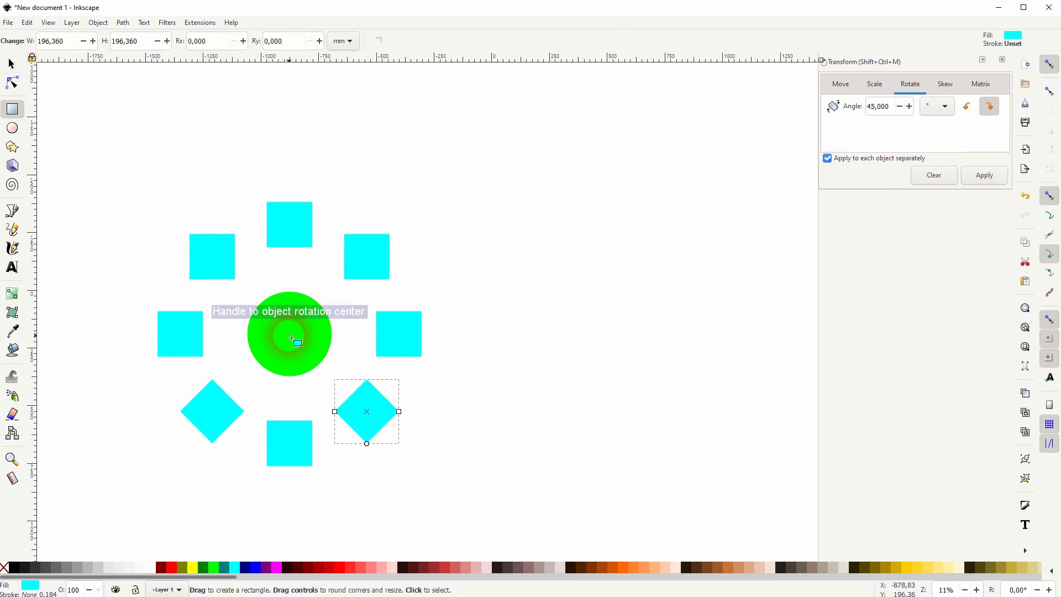
left_click(11, 64)
left_click(337, 398)
left_click_drag(289, 334, 366, 412)
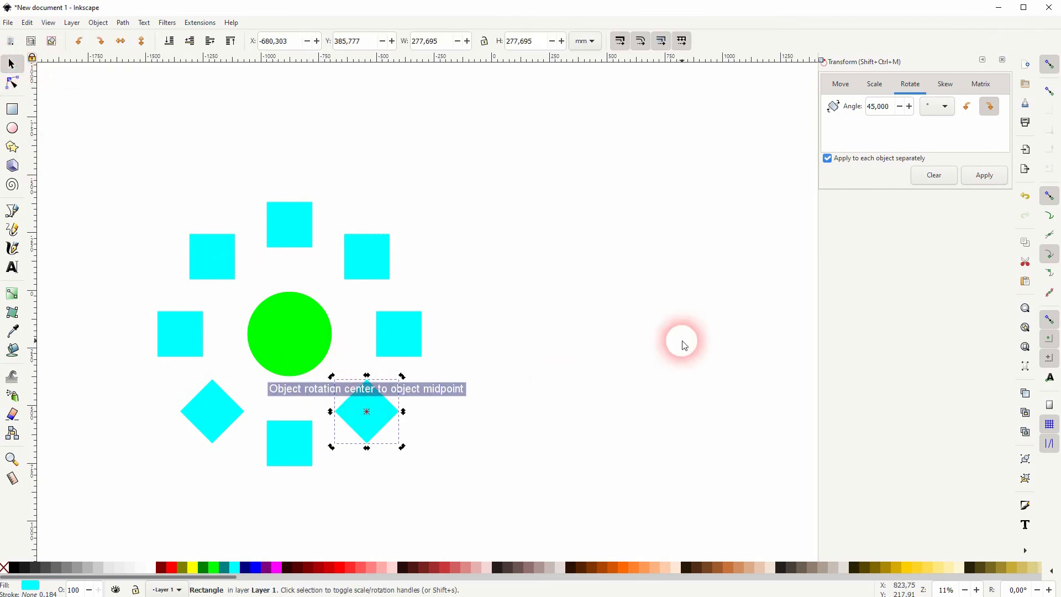
left_click(984, 174)
Straighten the lower-left tilted square with a 45° rotation about its own midpoint and close the Transform dialog.
left_click(215, 421)
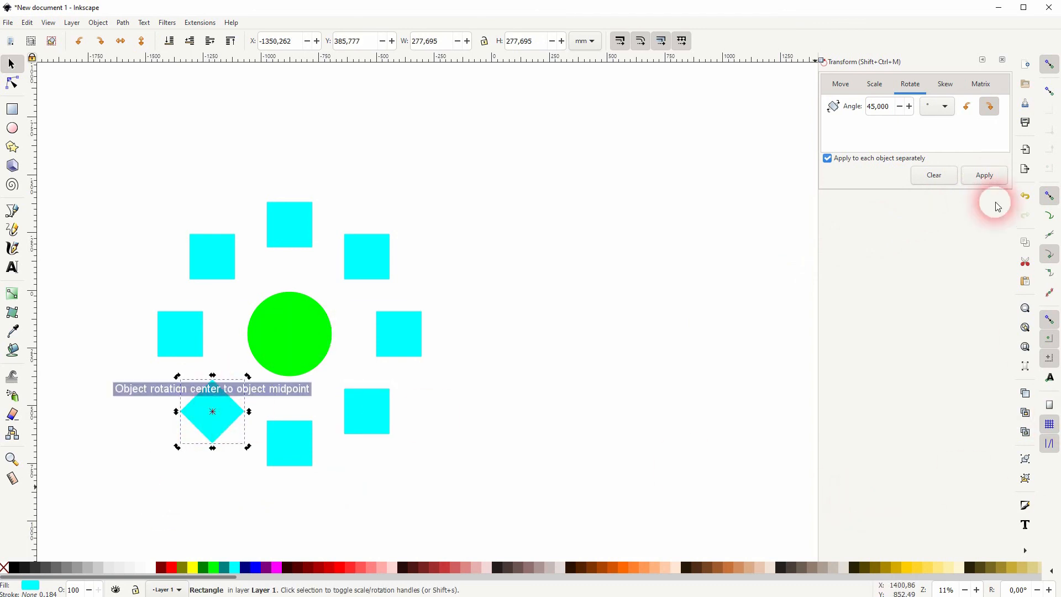
left_click(984, 176)
left_click(1002, 60)
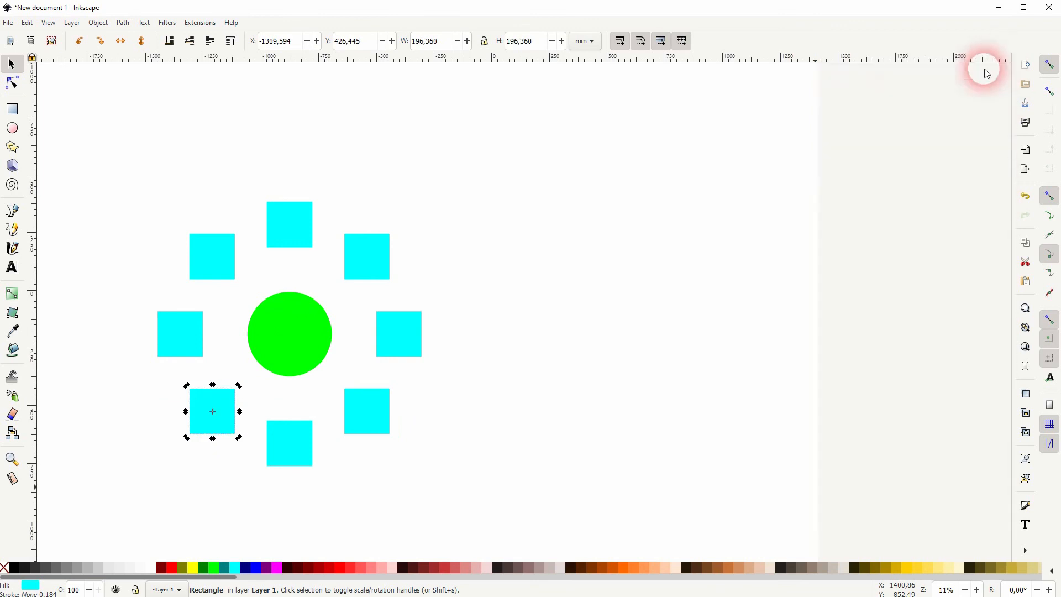
left_click(580, 367)
left_click_drag(110, 496, 523, 152)
left_click(530, 317)
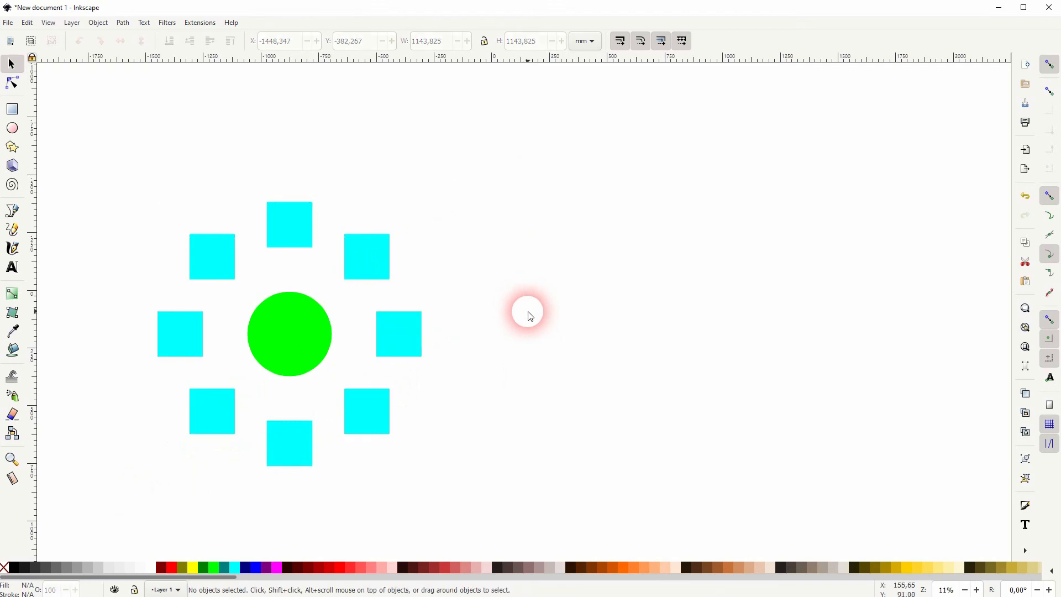